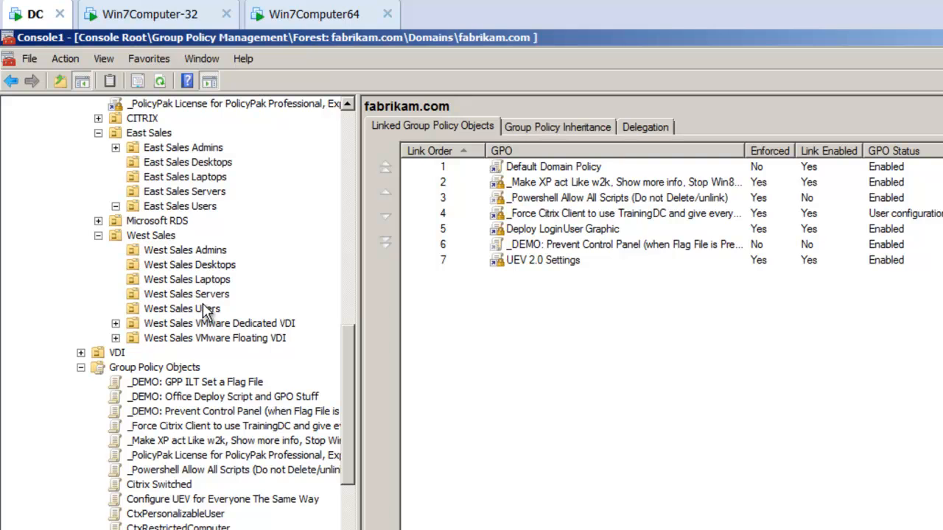
Create a group policy object named Test 123 linked to the West Sales Users organizational unit
right_click(206, 311)
left_click(222, 316)
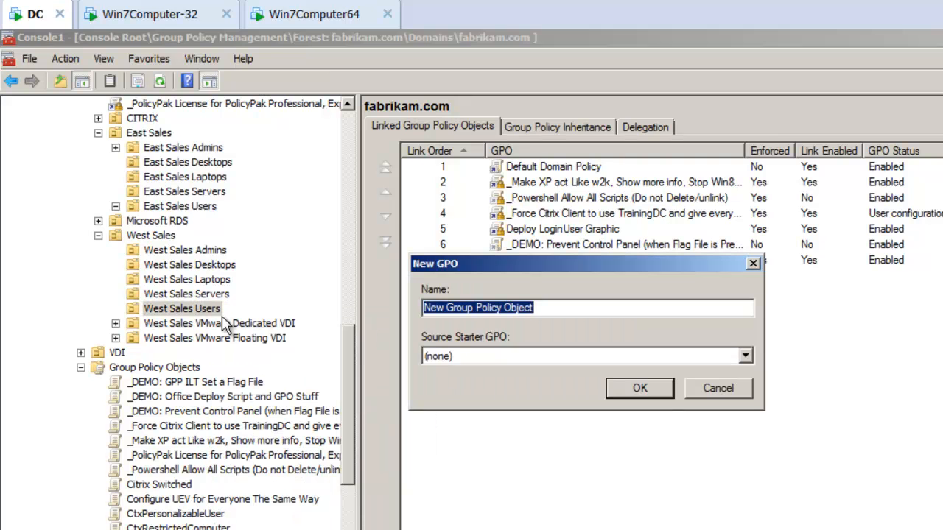
type("Test 123")
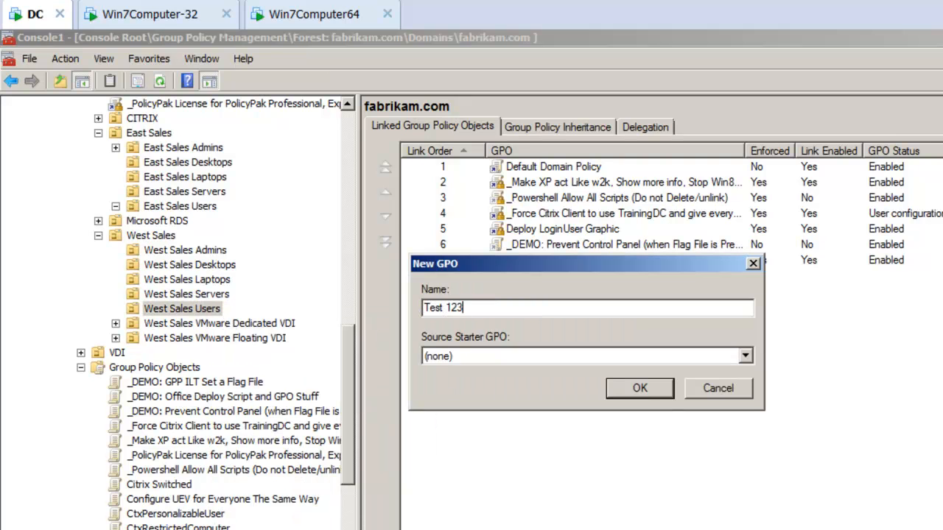
key("Return")
Open the Test 123 policy for editing and maximize the editor window
right_click(203, 323)
left_click(216, 335)
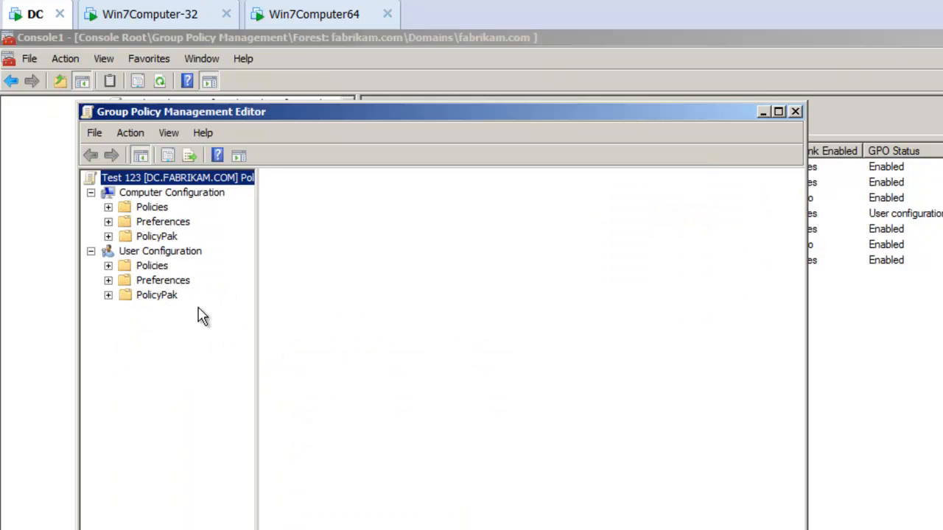
double_click(244, 112)
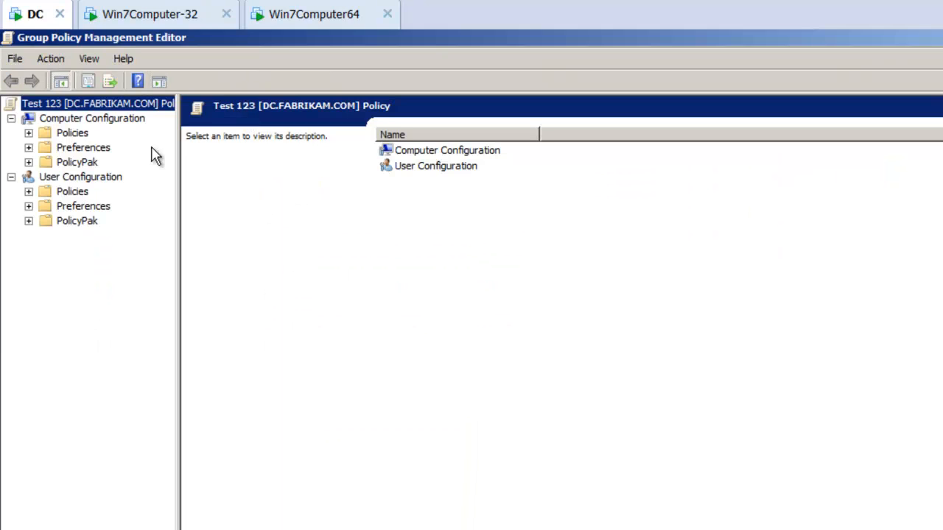
Start a new shortcut item under the user configuration's Windows Settings preferences
left_click(28, 206)
left_click(46, 236)
left_click(46, 221)
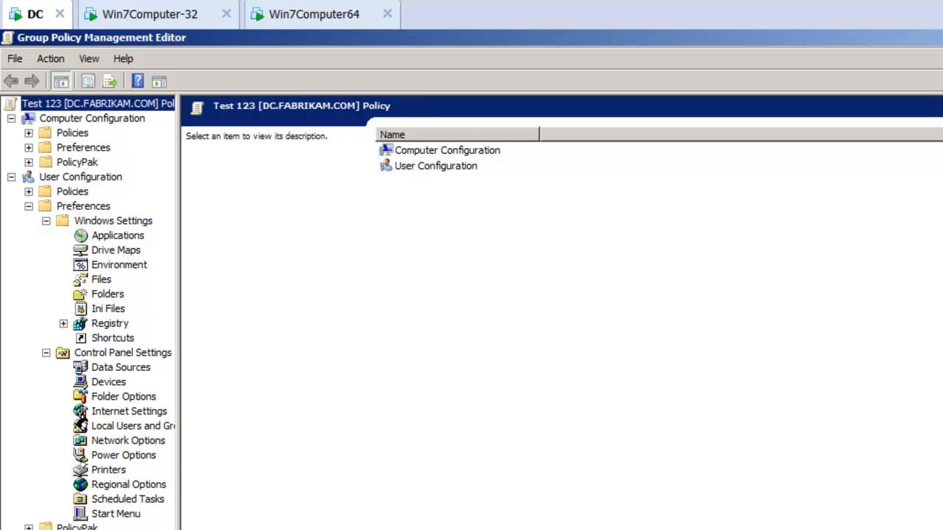
left_click(109, 339)
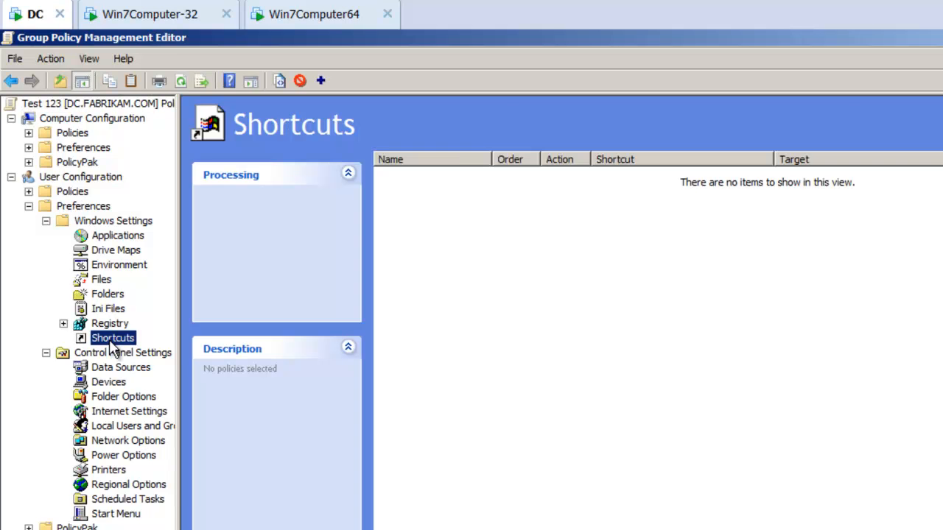
right_click(109, 339)
mouse_move(131, 348)
left_click(261, 352)
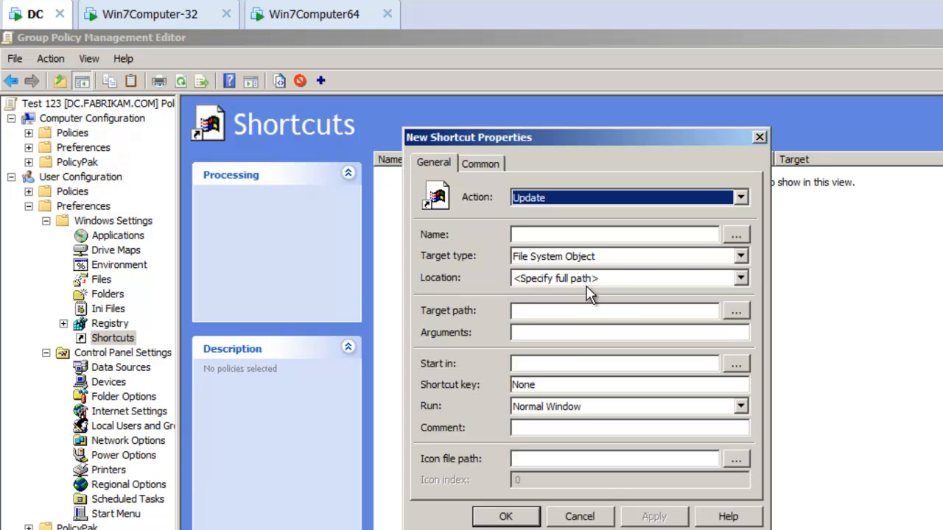
left_click(623, 280)
left_click(543, 307)
left_click(598, 257)
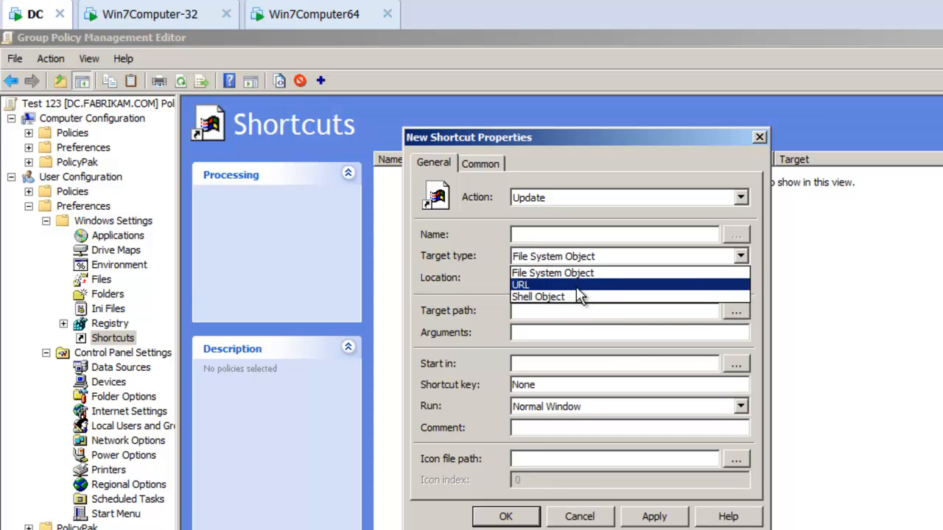
left_click(582, 285)
left_click(587, 236)
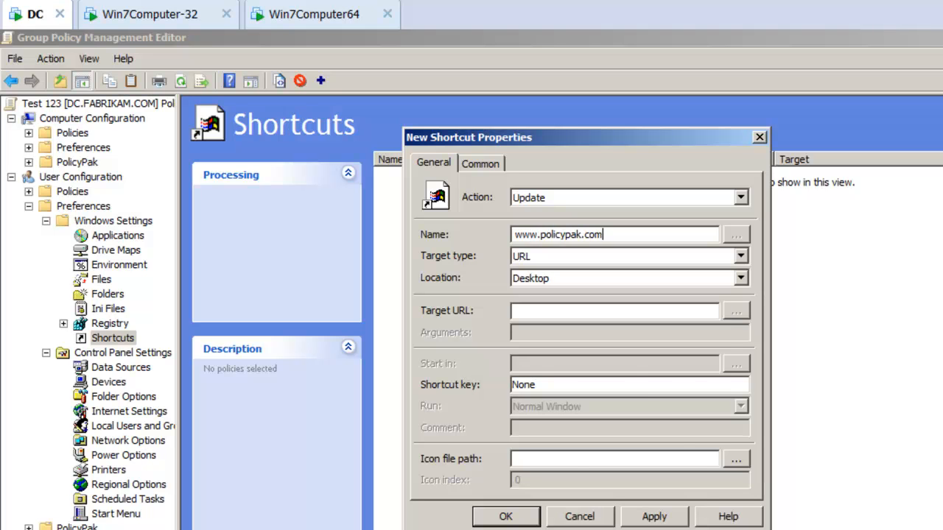
Assign the padlock icon from SHELL32.dll to the shortcut
left_click(736, 459)
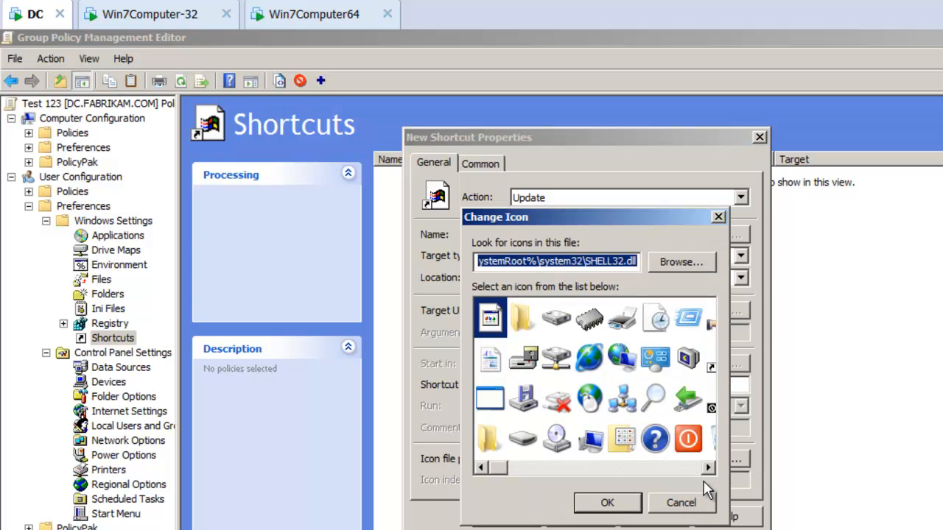
left_click(707, 468)
left_click(708, 469)
left_click(654, 440)
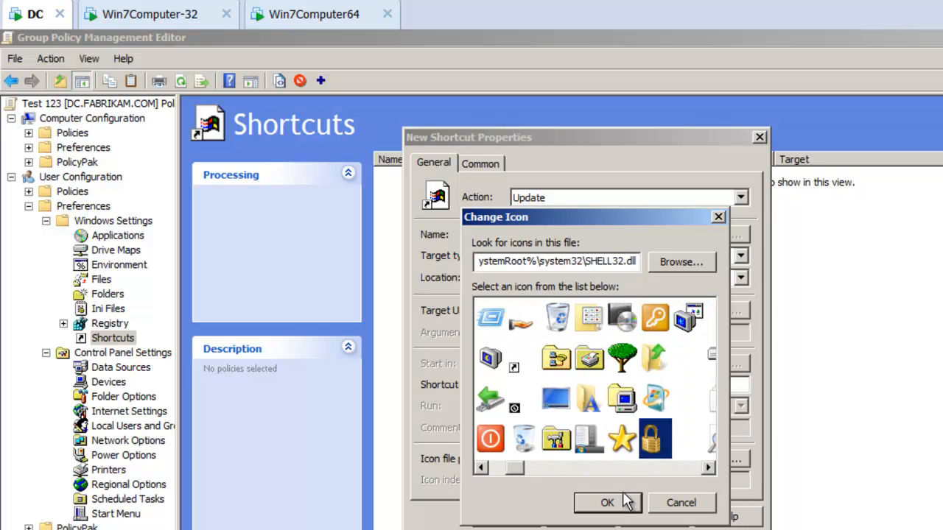
left_click(607, 502)
left_click(492, 518)
left_click(668, 393)
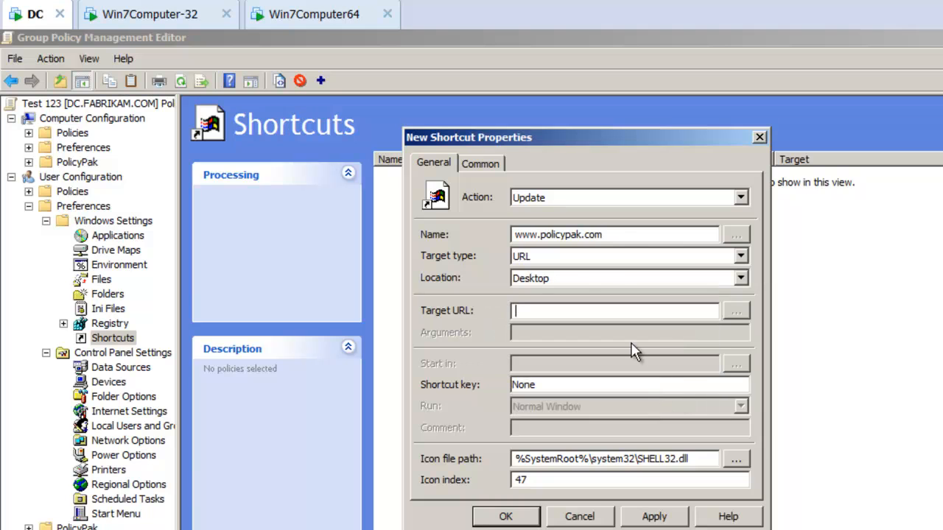
left_click_drag(623, 234, 444, 219)
key("ctrl+c")
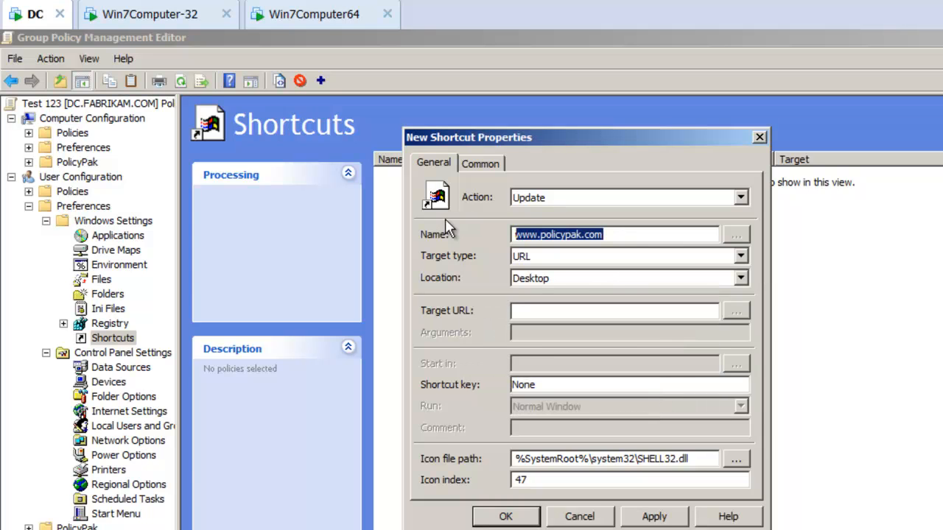
left_click(541, 311)
key("ctrl+v")
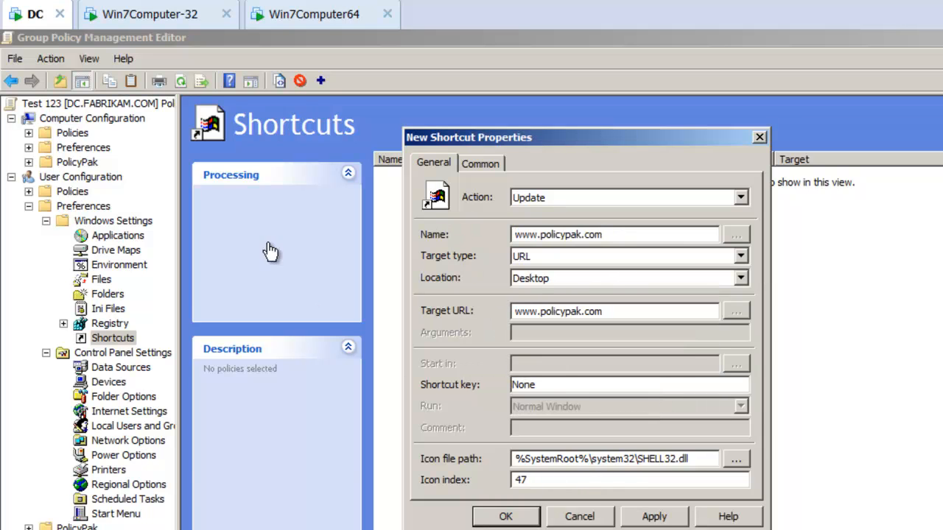
left_click(495, 518)
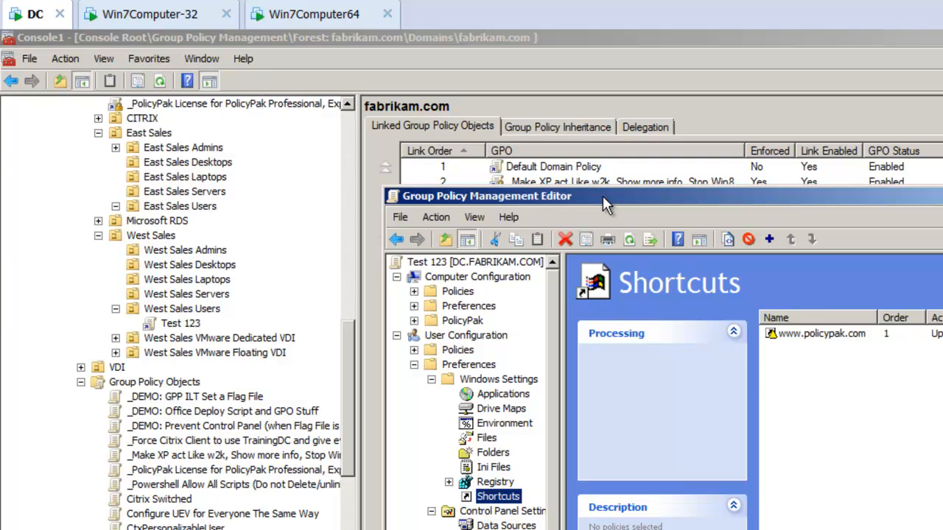
left_click_drag(602, 195, 421, 162)
double_click(421, 162)
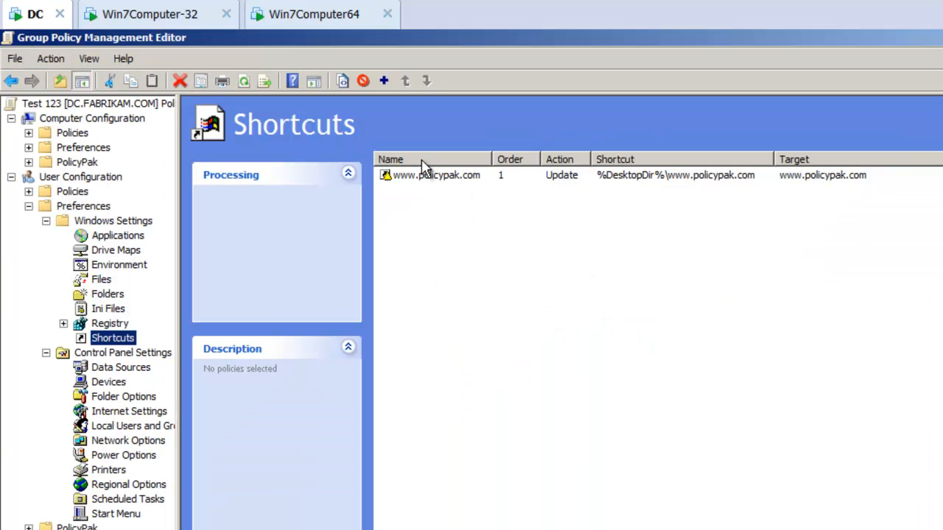
double_click(438, 176)
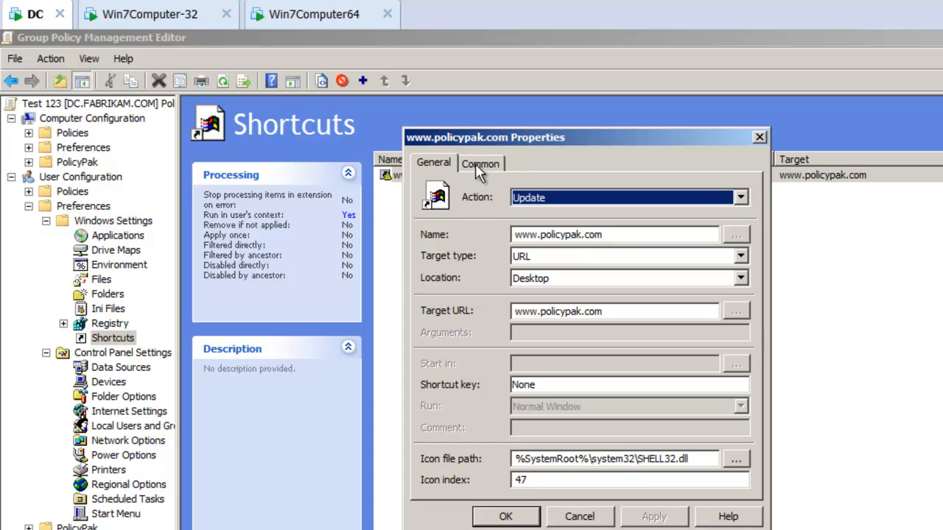
left_click(477, 164)
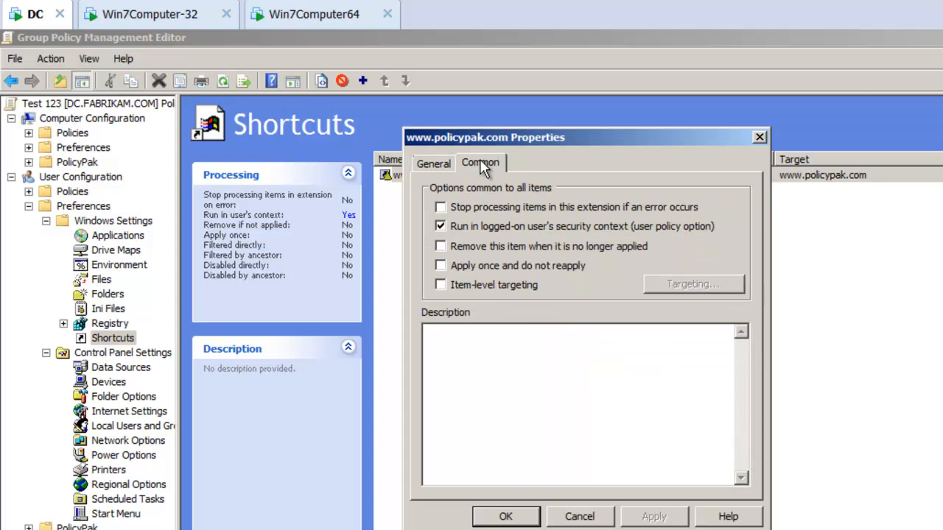
left_click(474, 286)
left_click(722, 288)
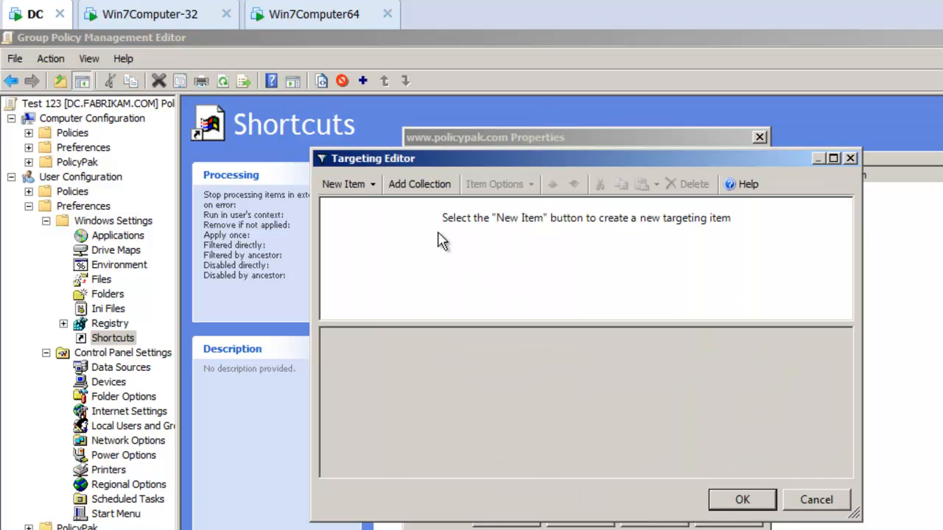
Try an IP Address Range targeting item and remove it
left_click(350, 184)
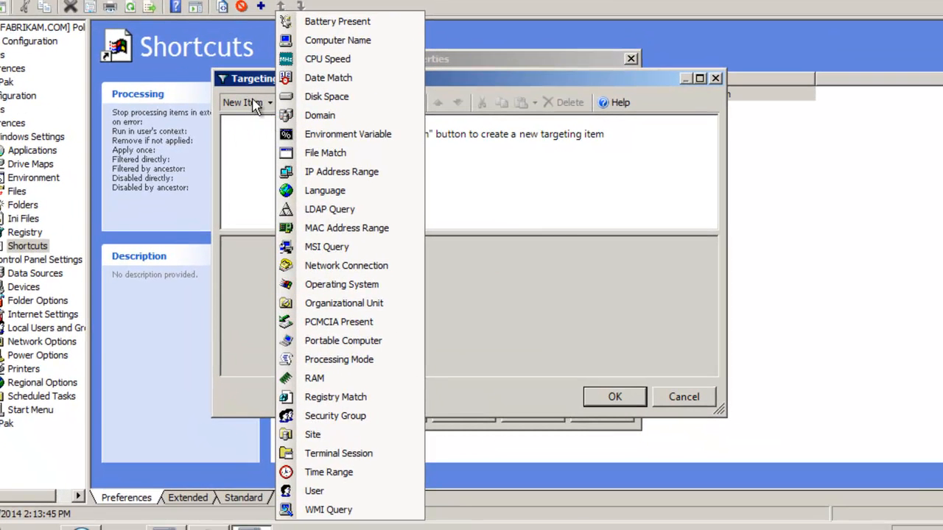
left_click(342, 175)
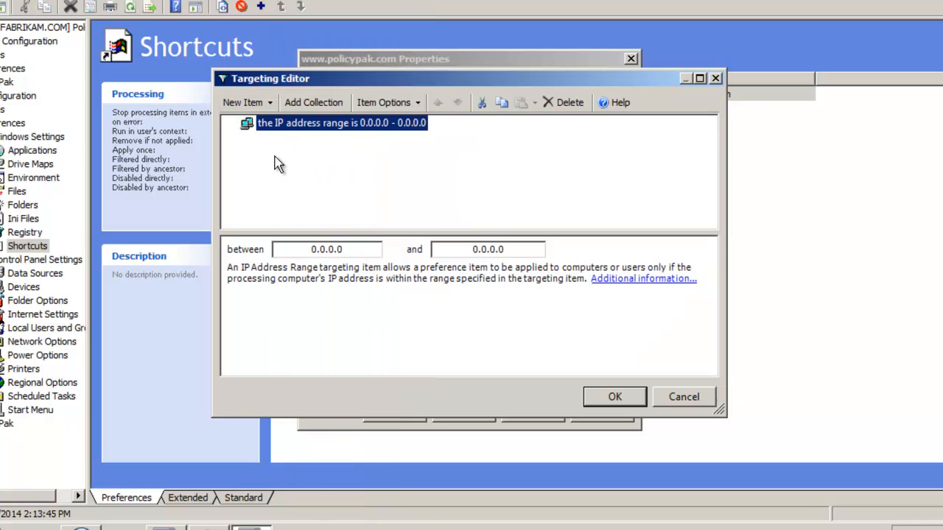
key("Delete")
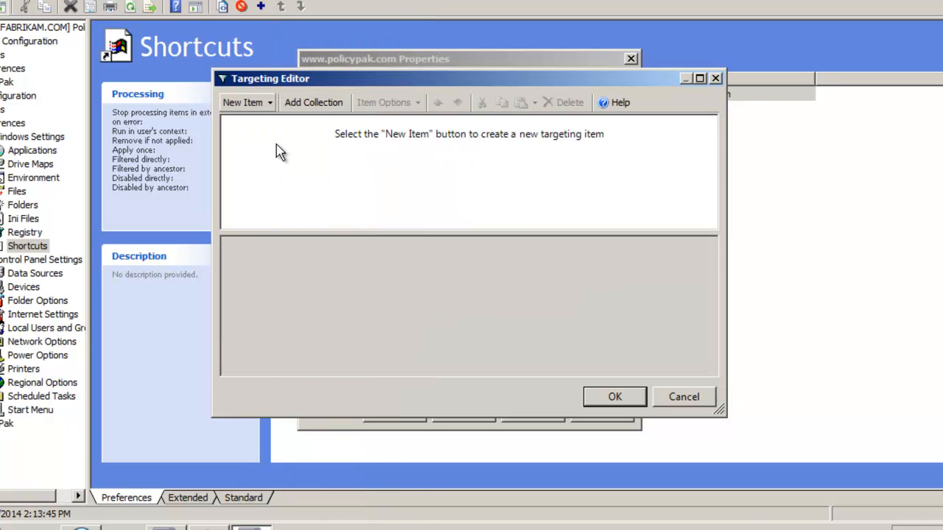
Try an Operating System targeting item, look through its edition and product choices, and remove it
left_click(267, 107)
left_click(338, 286)
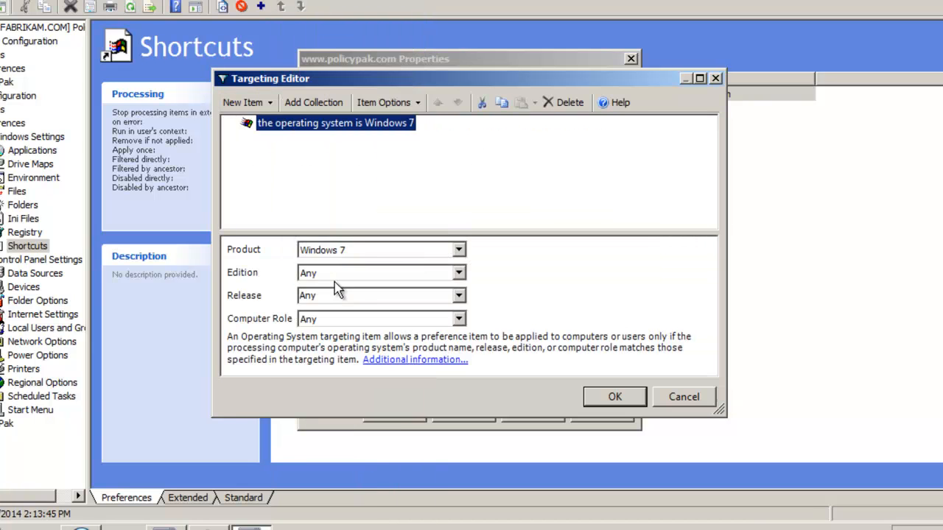
left_click(367, 275)
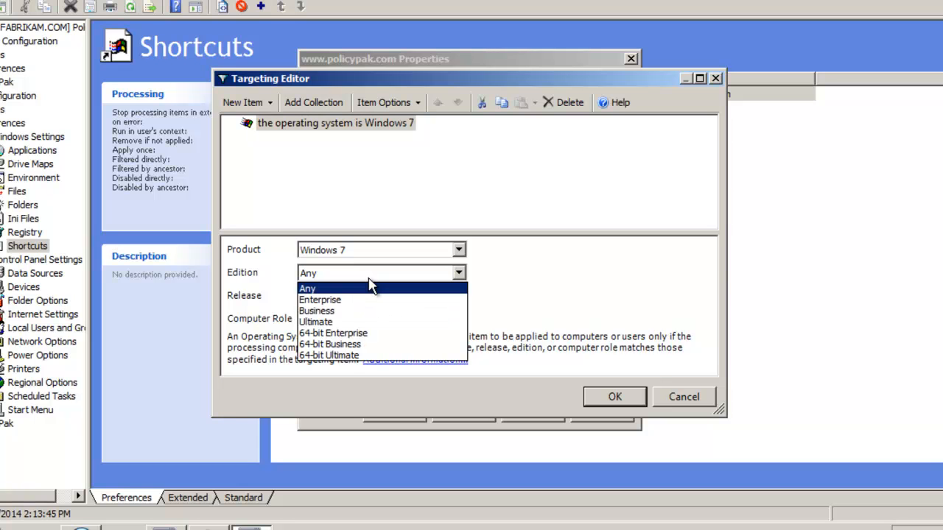
left_click(404, 258)
left_click(404, 258)
left_click(349, 182)
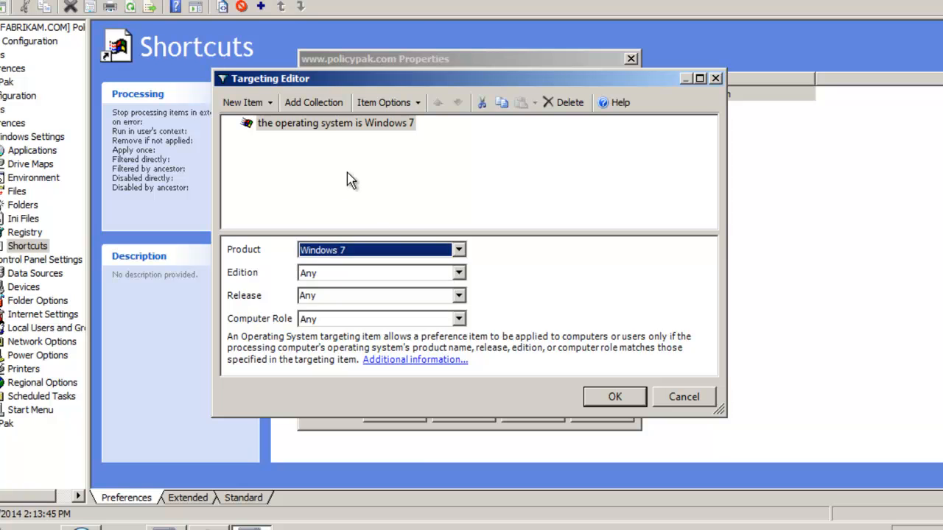
left_click(317, 124)
key("Delete")
Try a Security Group targeting item and remove it
left_click(247, 104)
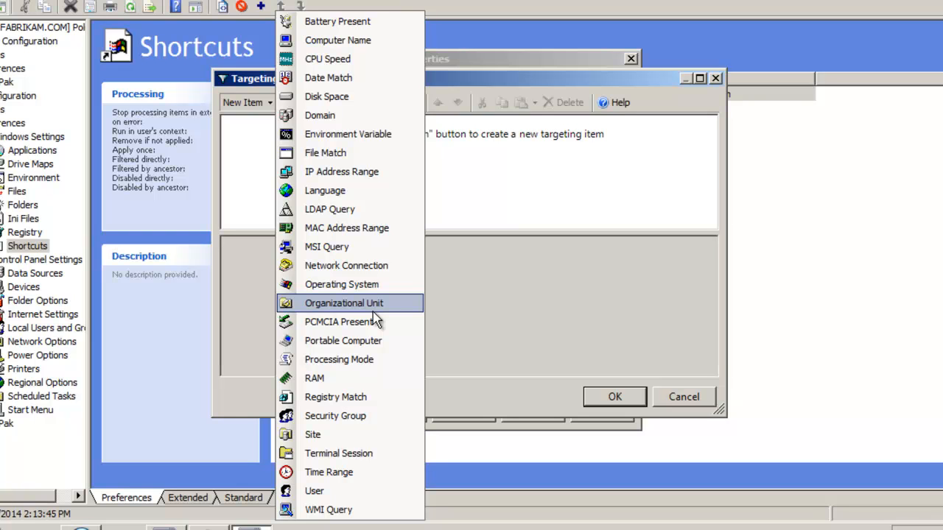
left_click(380, 424)
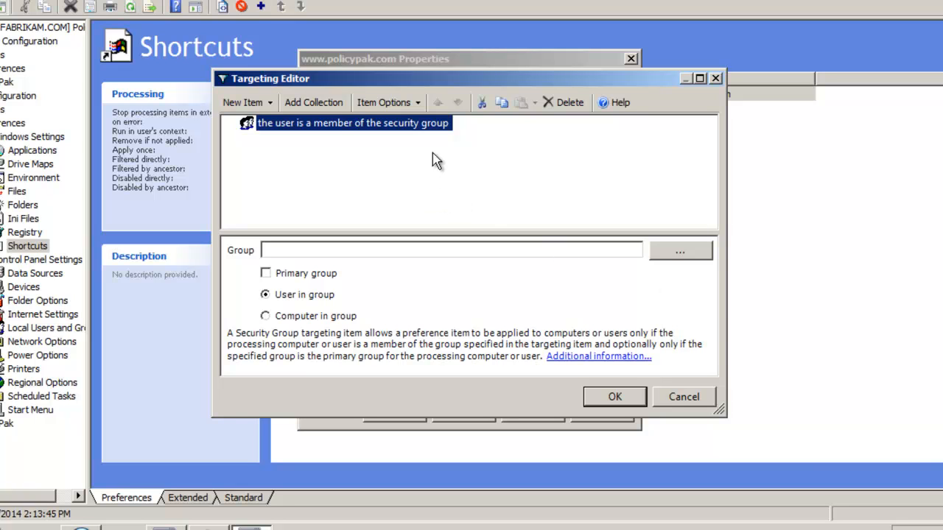
key("Delete")
Target the shortcut to computers whose NetBIOS name matches *32* and save the item's properties
left_click_drag(341, 90, 487, 119)
left_click(394, 131)
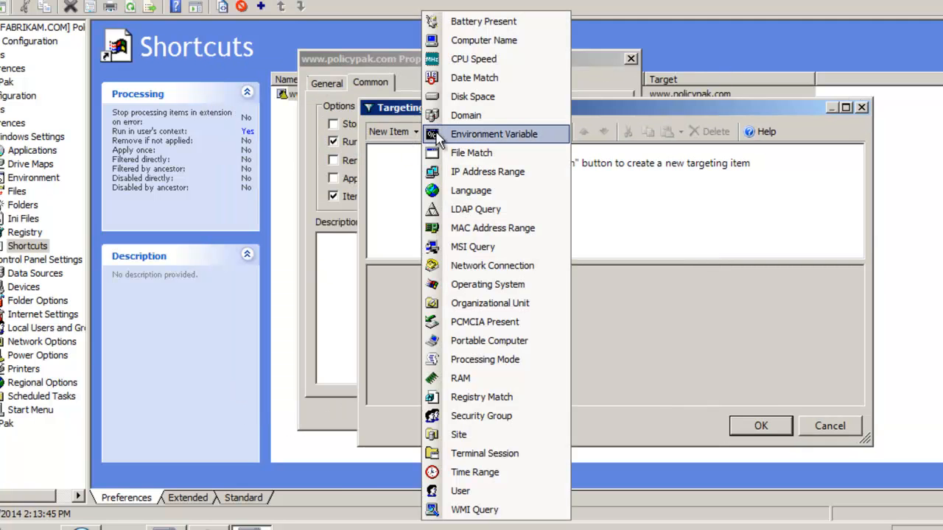
left_click(492, 42)
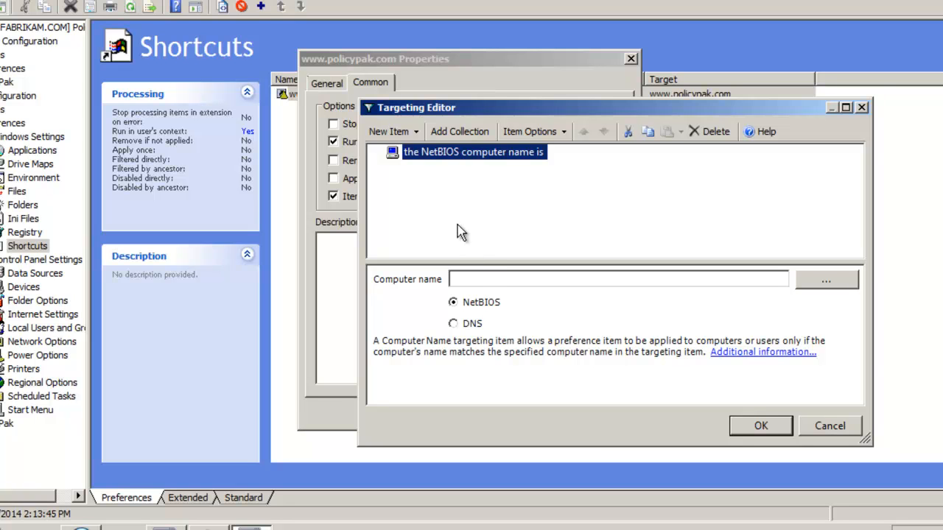
left_click(493, 278)
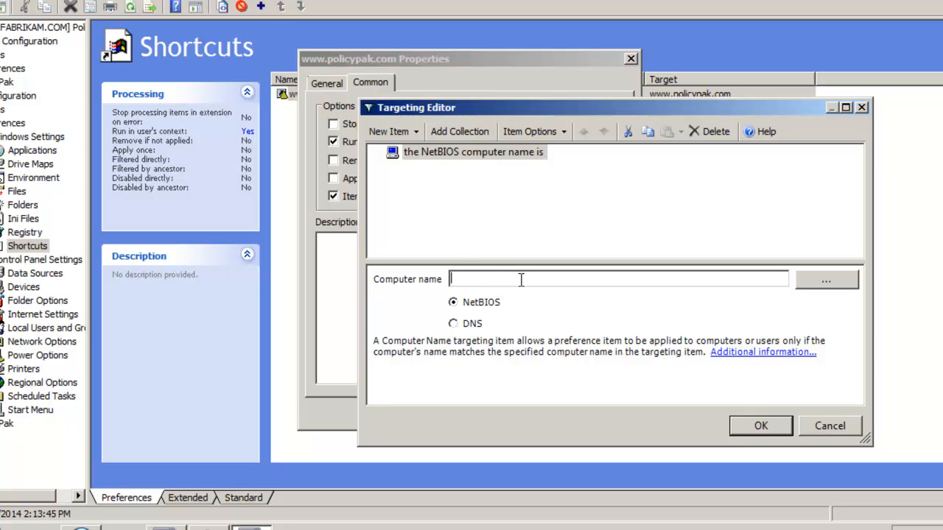
type("*32*")
left_click(759, 426)
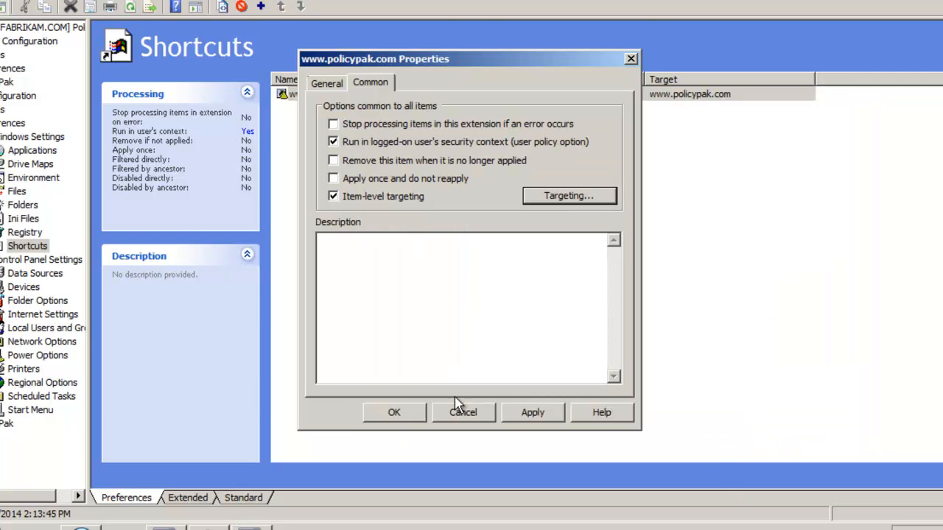
left_click(395, 414)
Create a new shortcut preference item with URL as its target type and Desktop as its location
right_click(311, 126)
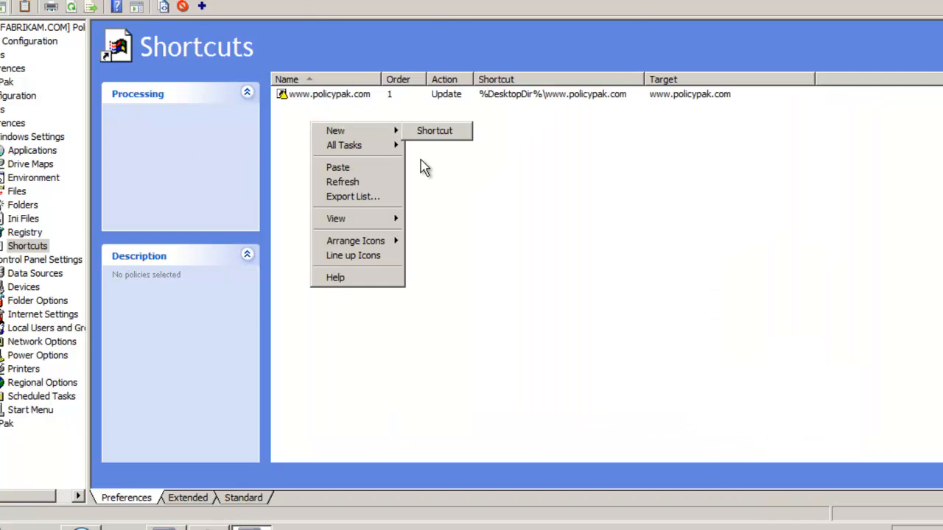
mouse_move(368, 131)
left_click(425, 131)
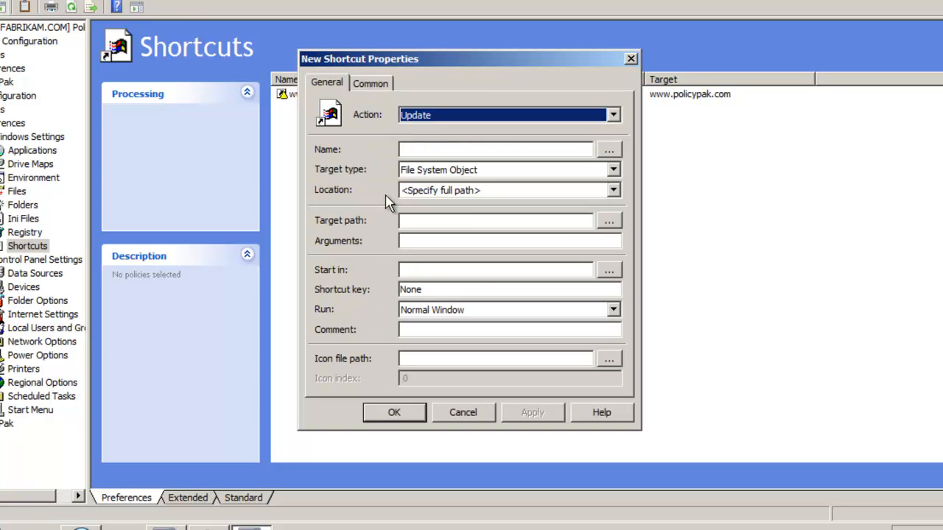
left_click(483, 170)
left_click(495, 199)
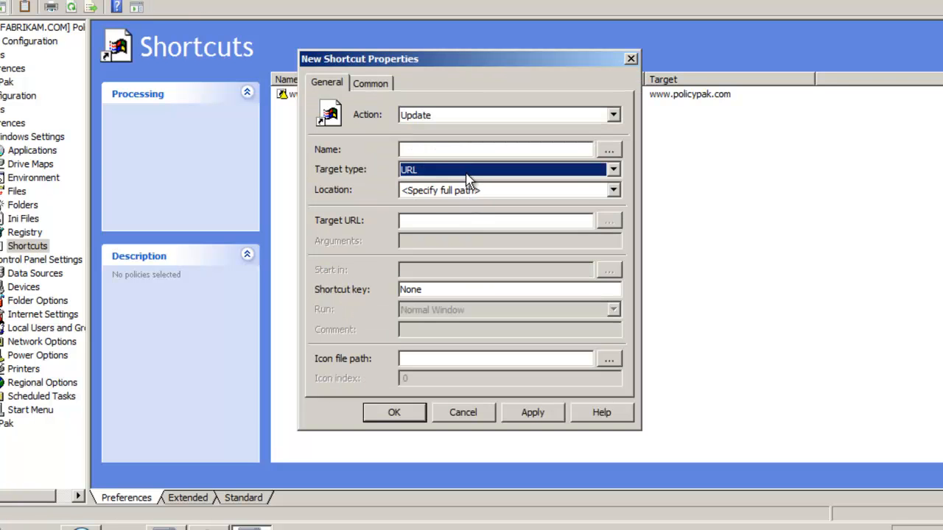
left_click(459, 192)
left_click(459, 213)
left_click(462, 150)
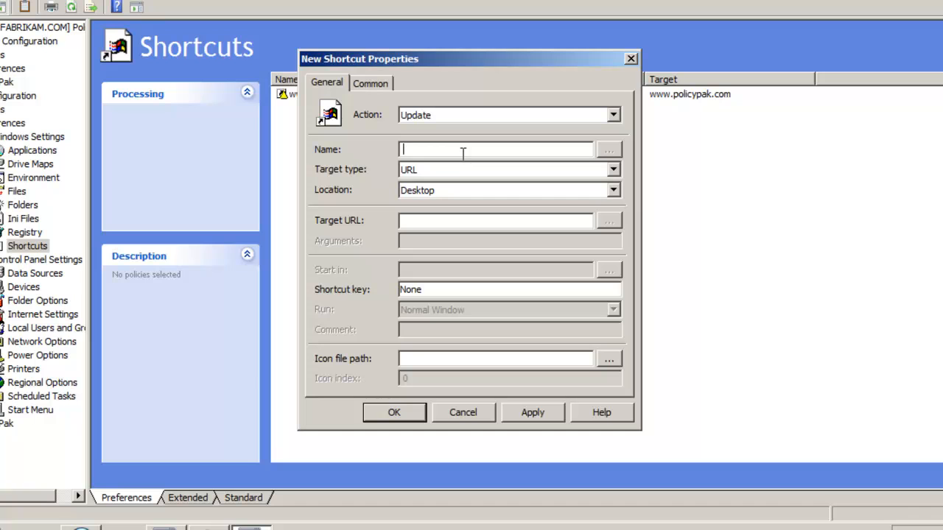
type("www.GPanswers.com")
key("ctrl+a")
key("ctrl+c")
left_click(464, 220)
key("ctrl+v")
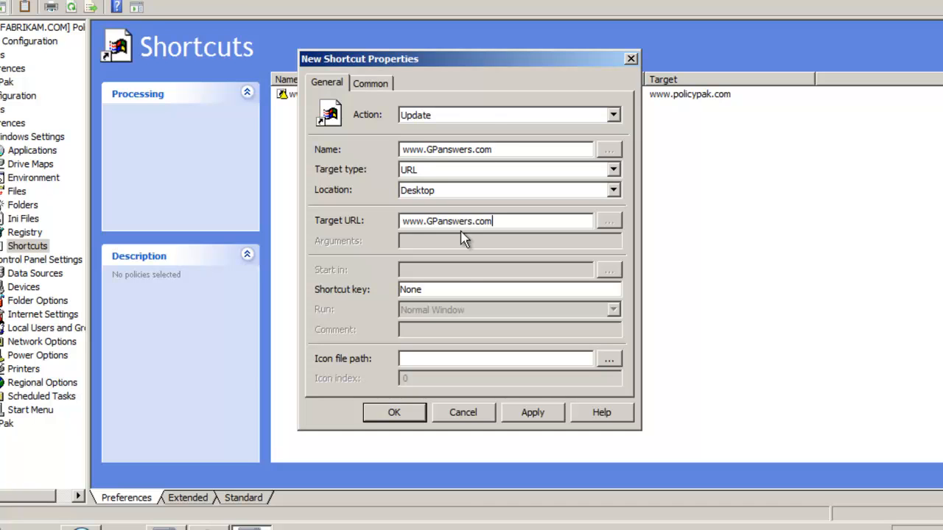
left_click(611, 361)
left_click(582, 366)
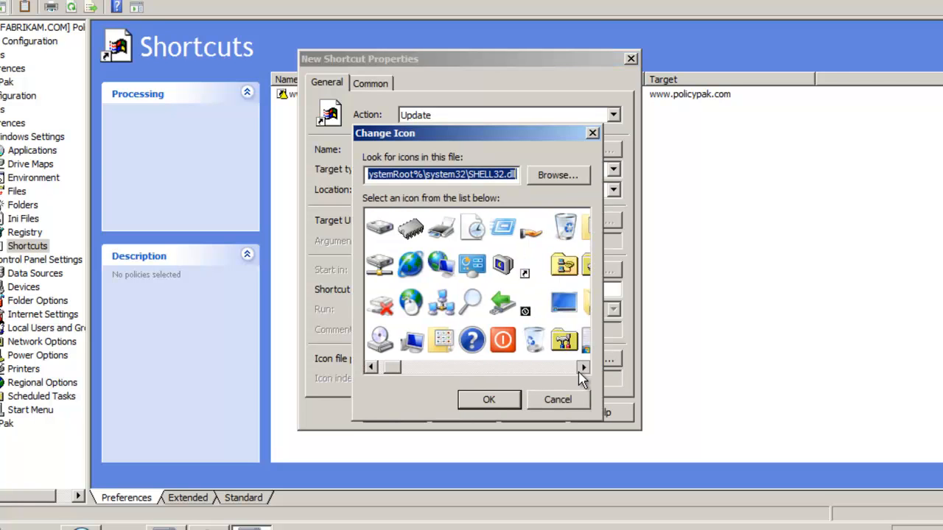
left_click(582, 366)
left_click(582, 366)
left_click(582, 366)
left_click(565, 263)
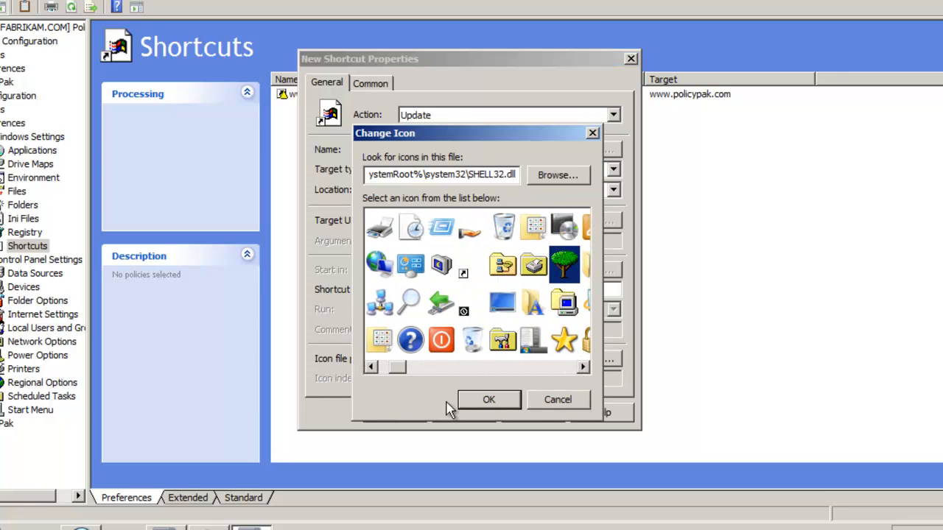
left_click(468, 401)
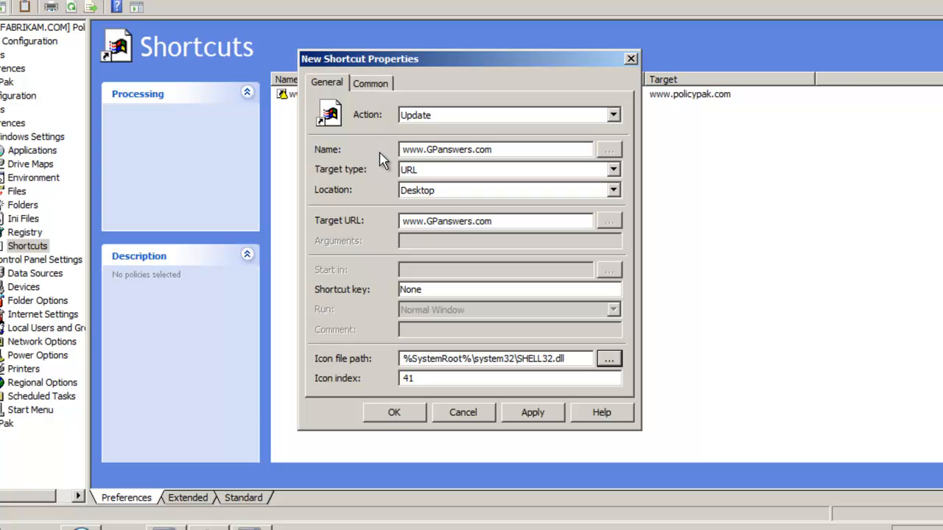
Enable item-level targeting for the new shortcut and add a Computer Name targeting item
left_click(371, 86)
left_click(379, 196)
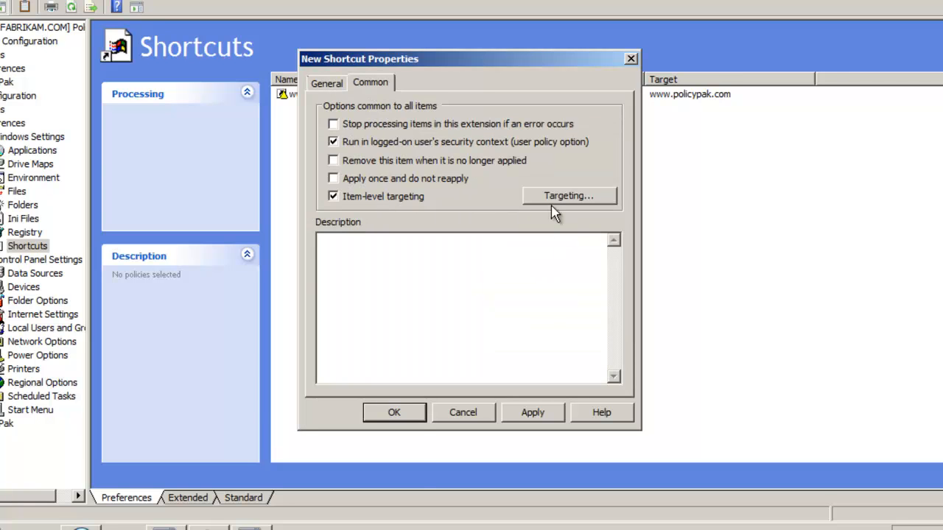
left_click(561, 196)
left_click(232, 102)
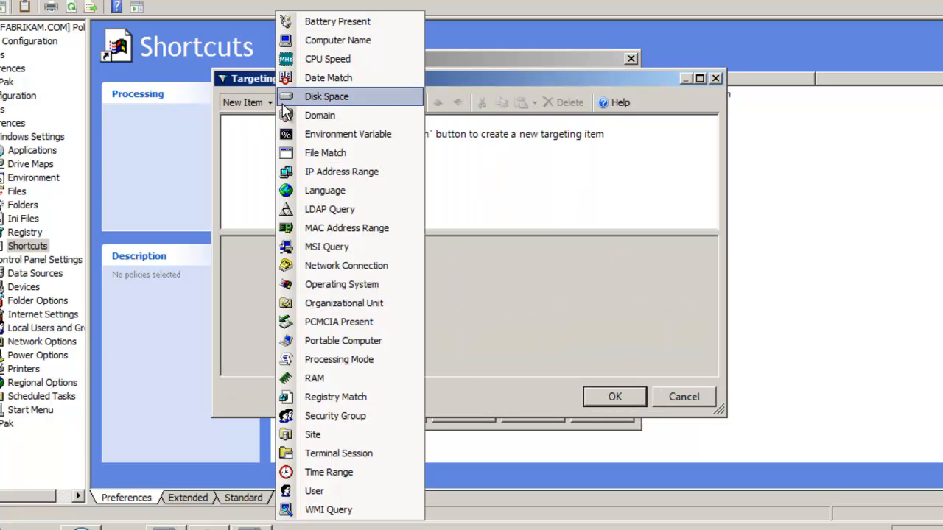
left_click(335, 47)
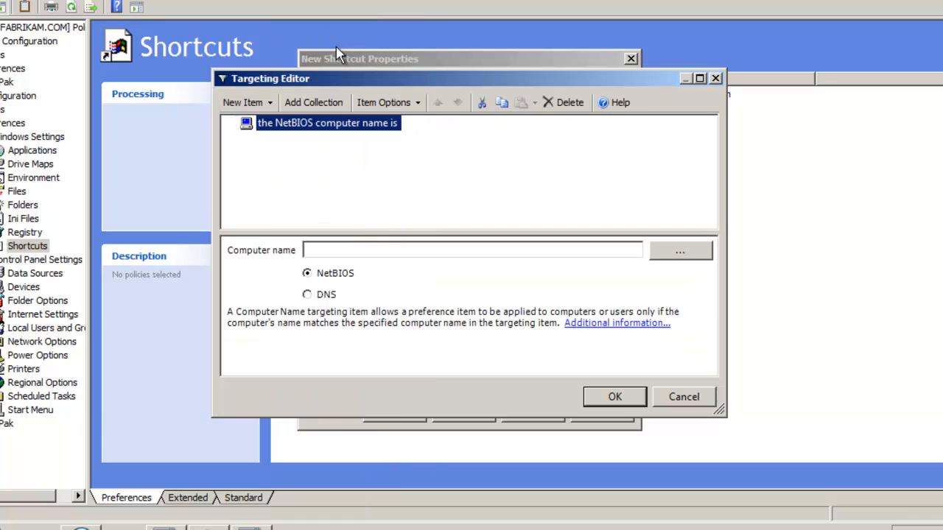
left_click(375, 249)
type("^")
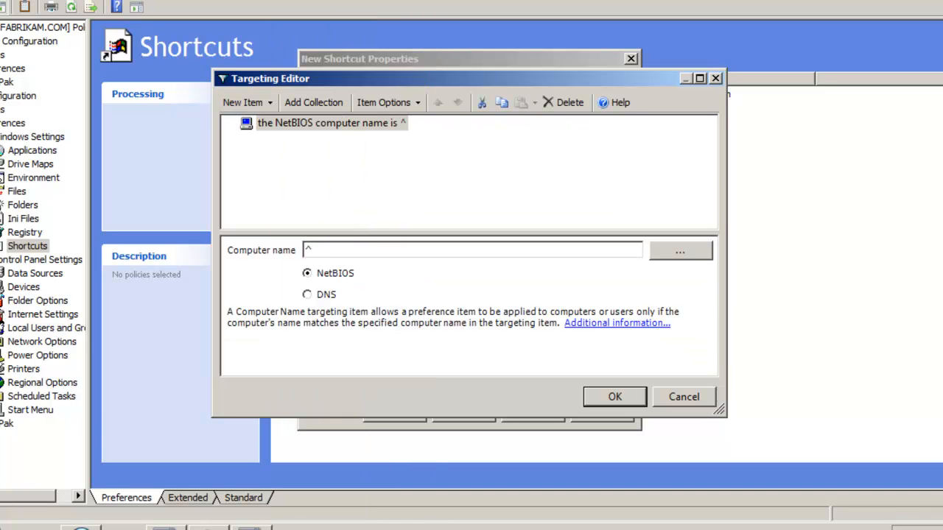
key("BackSpace")
key("BackSpace")
key("BackSpace")
type("*64*")
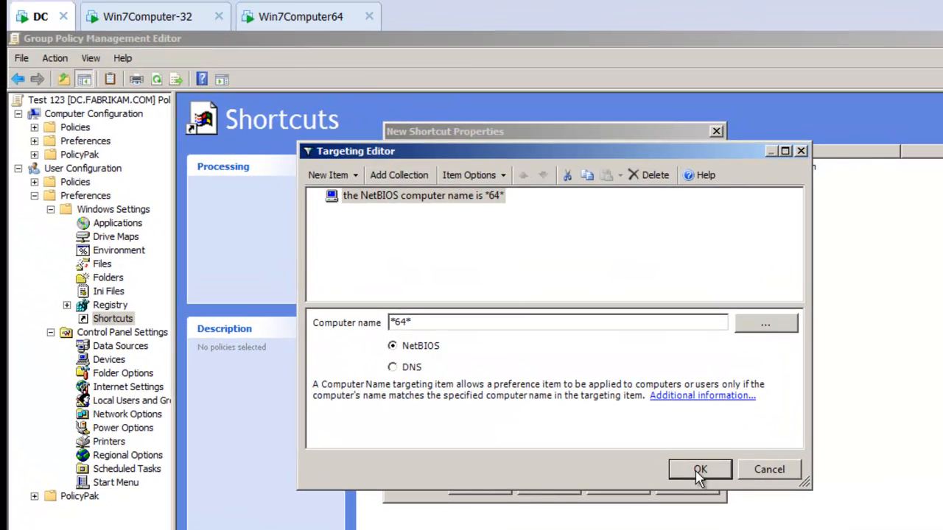
left_click(614, 397)
left_click(494, 492)
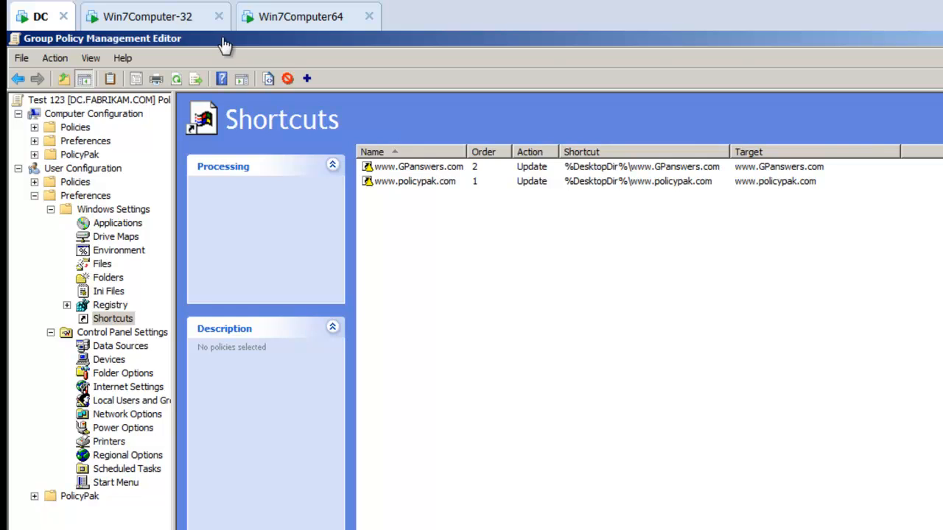
Switch to the Win7Computer-32 machine and run gpupdate in a command prompt
left_click(153, 19)
key("super")
type("cmd")
key("Return")
type("gpupdate")
key("Return")
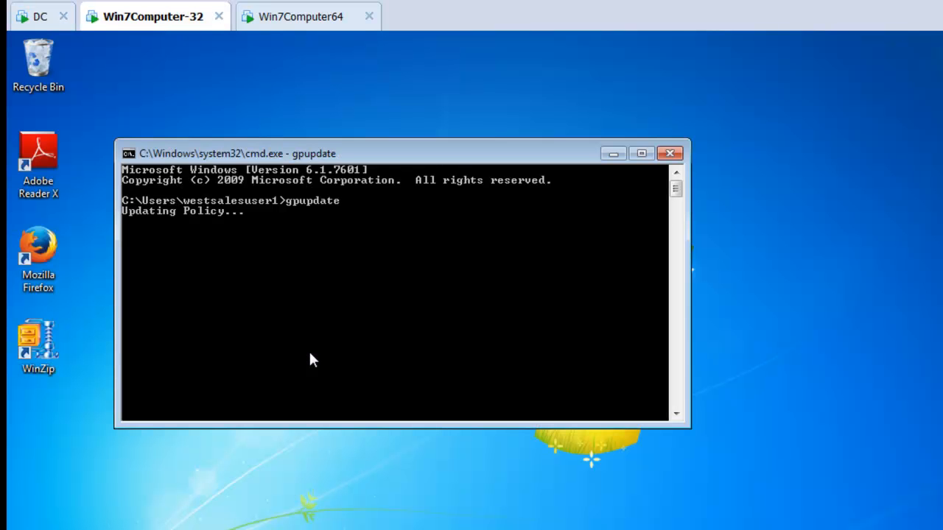
Switch to the Win7Computer64 machine and run gpupdate in a command prompt there
left_click(298, 19)
key("super")
type("cmd")
key("Return")
type("gpupdate")
key("Return")
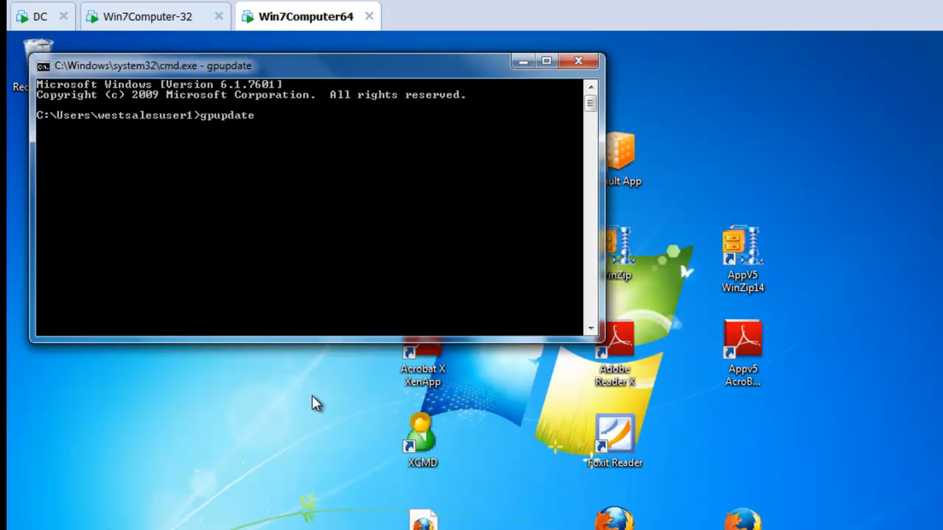
Move the command window aside and check the desktops of Win7Computer-32 and Win7Computer64 for the deployed shortcuts
left_click_drag(285, 71, 333, 105)
left_click(162, 20)
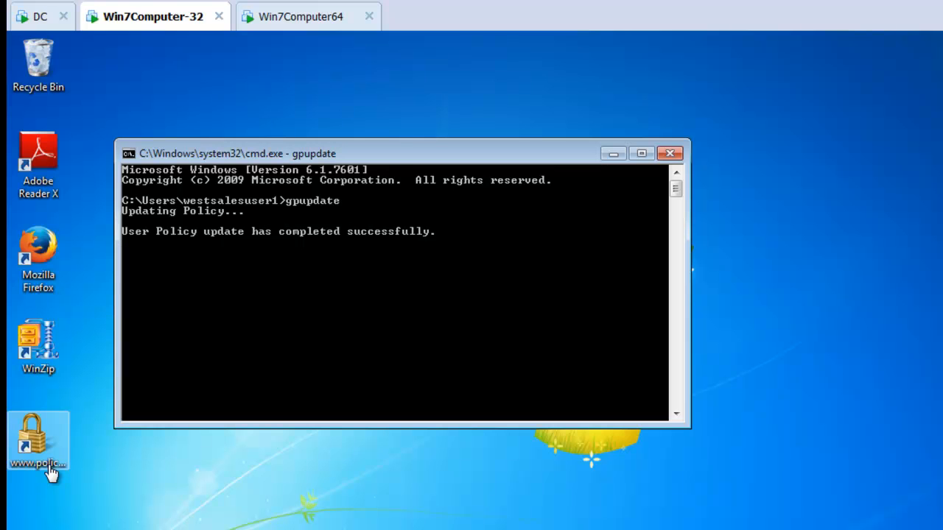
left_click(302, 22)
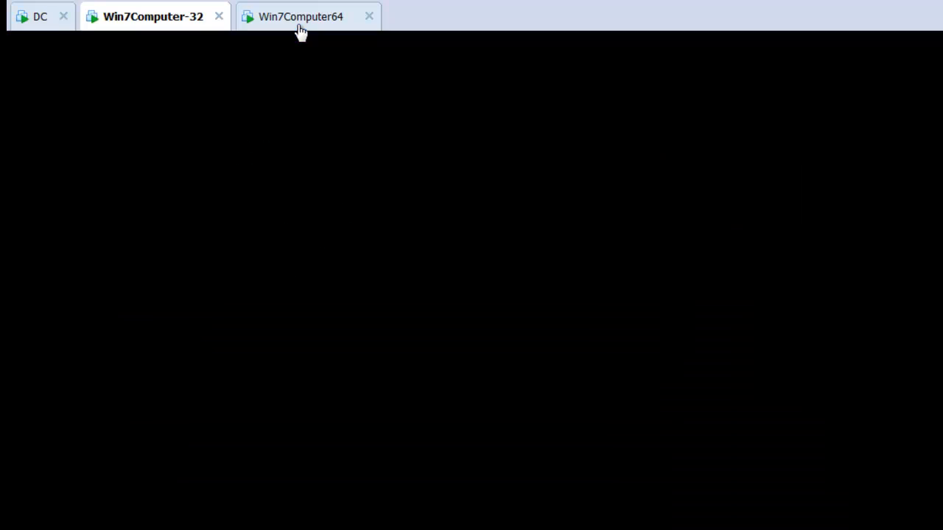
left_click(38, 155)
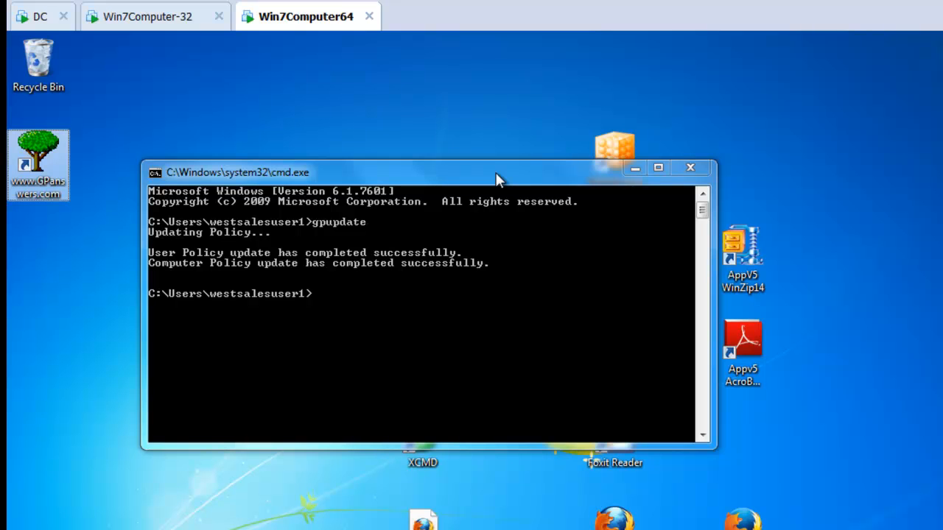
left_click(34, 16)
double_click(424, 193)
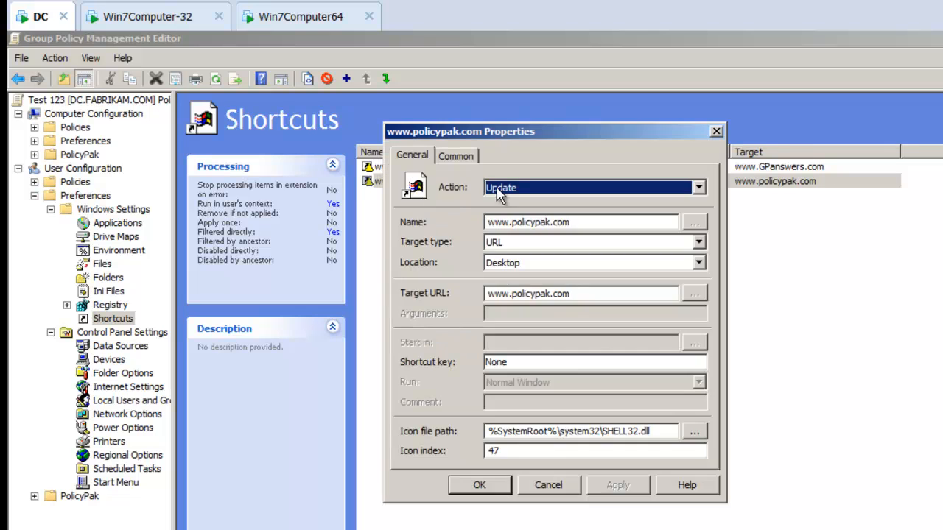
left_click(462, 155)
left_click(663, 327)
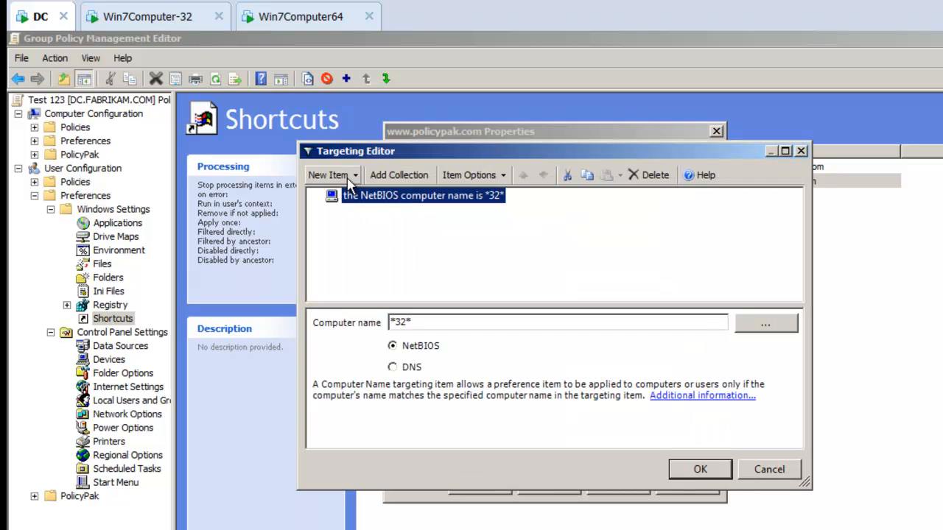
key("Escape")
key("Escape")
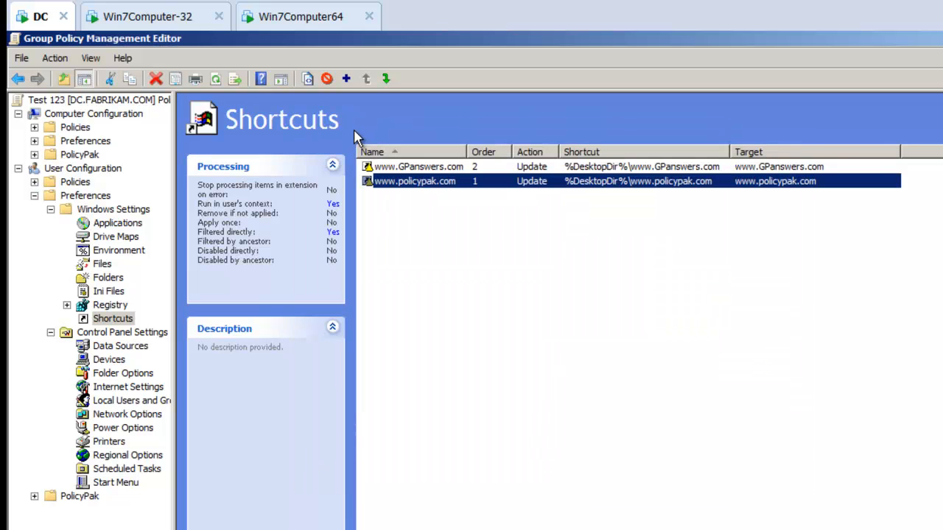
left_click(275, 16)
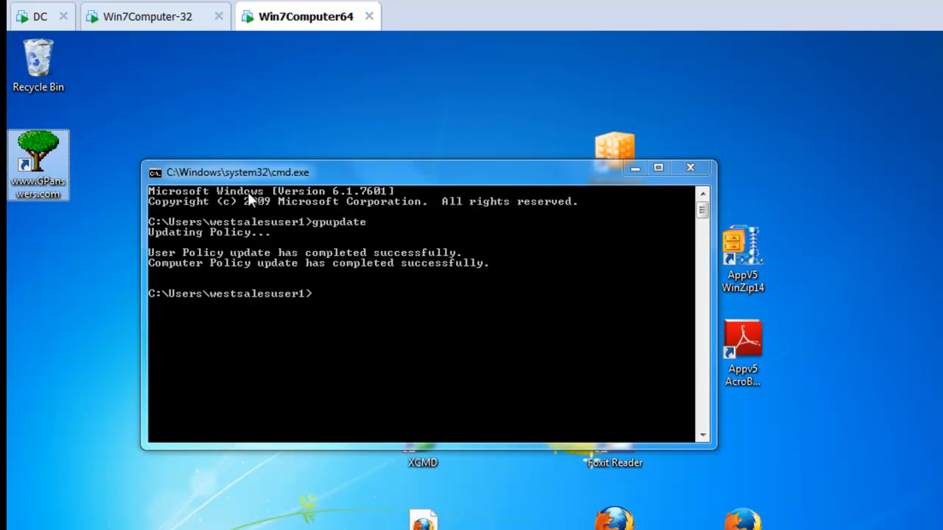